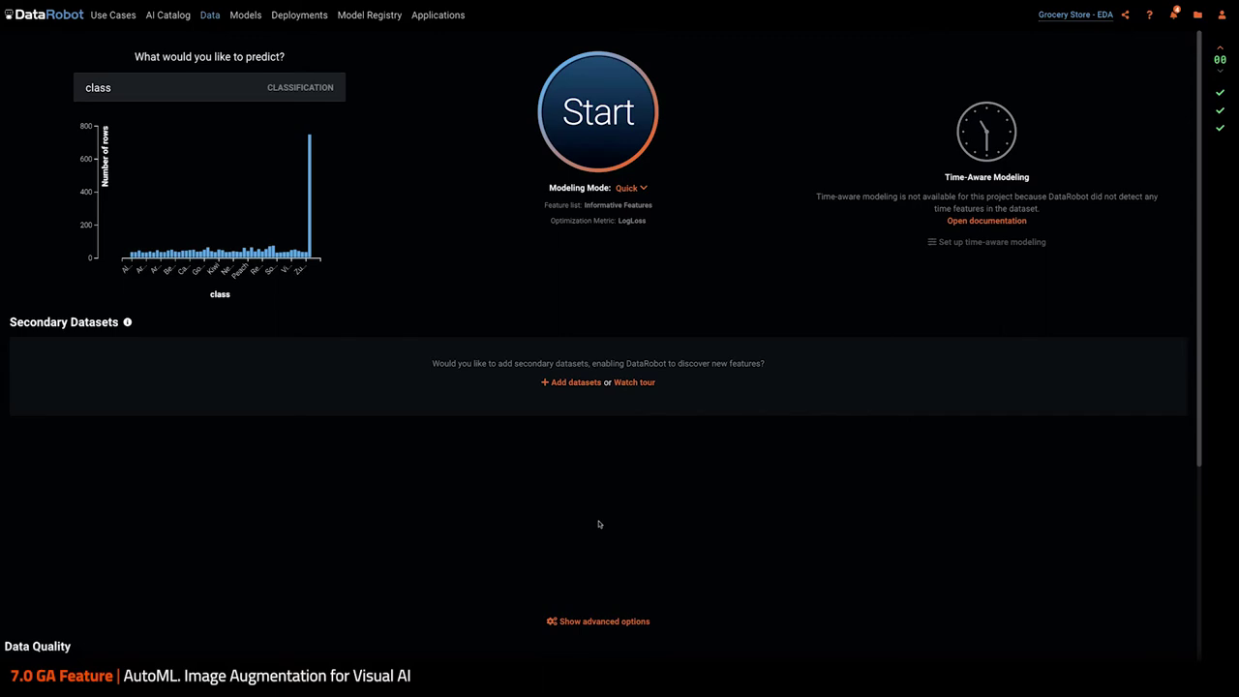
# - Check the class counts in Data Quality and open the 'image' feature's profile (2,640 unique values)
pyautogui.scroll(-5, 598, 524)
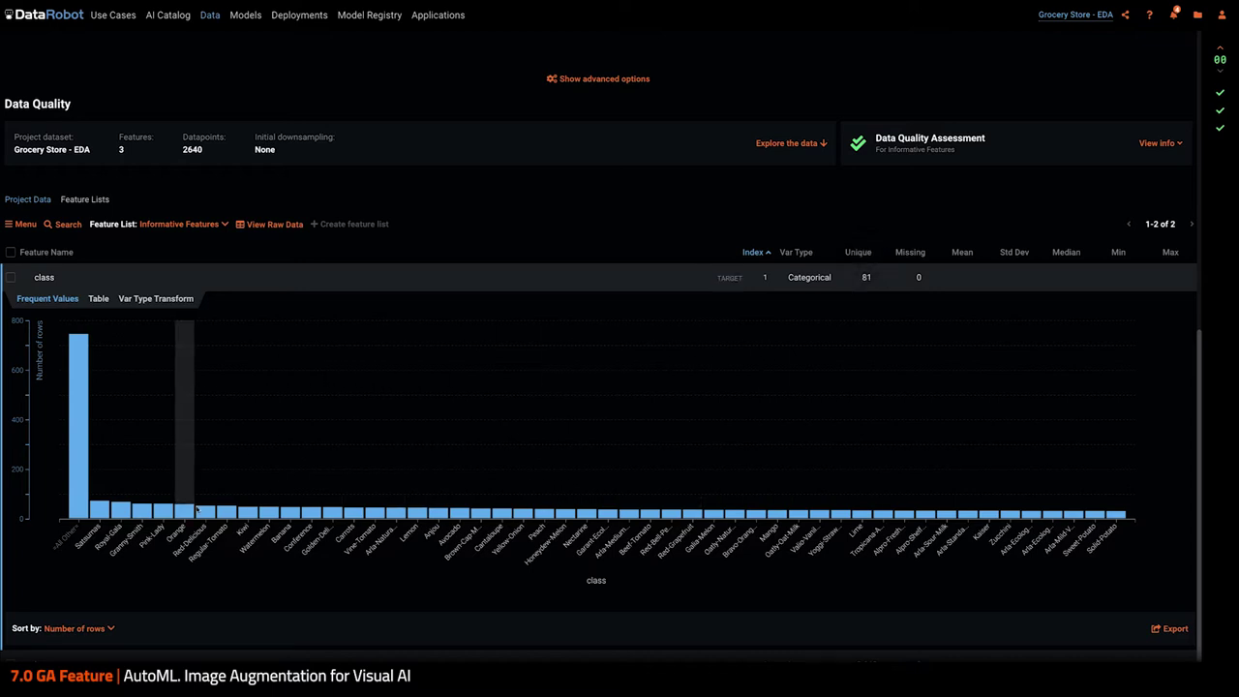
pyautogui.moveTo(146, 514)
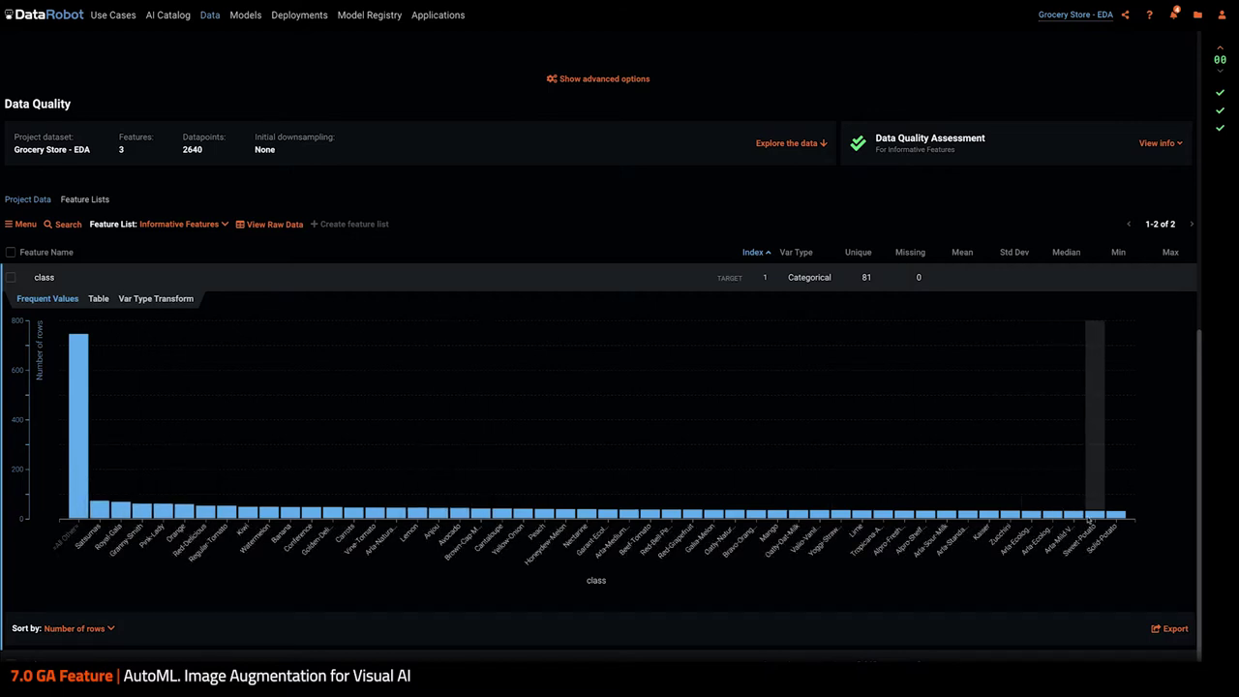
pyautogui.moveTo(1120, 518)
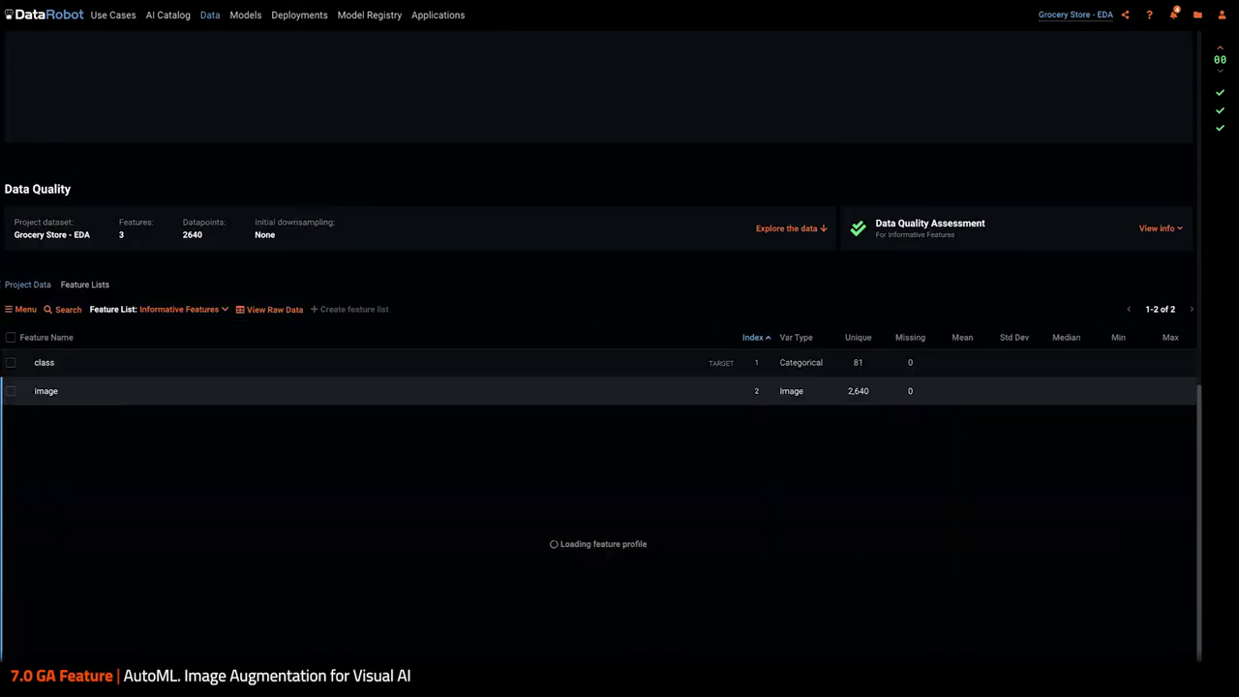
# - Browse the 30 sample grocery photos in the Image Preview, then return up to Data Quality
pyautogui.scroll(-3, 547, 459)
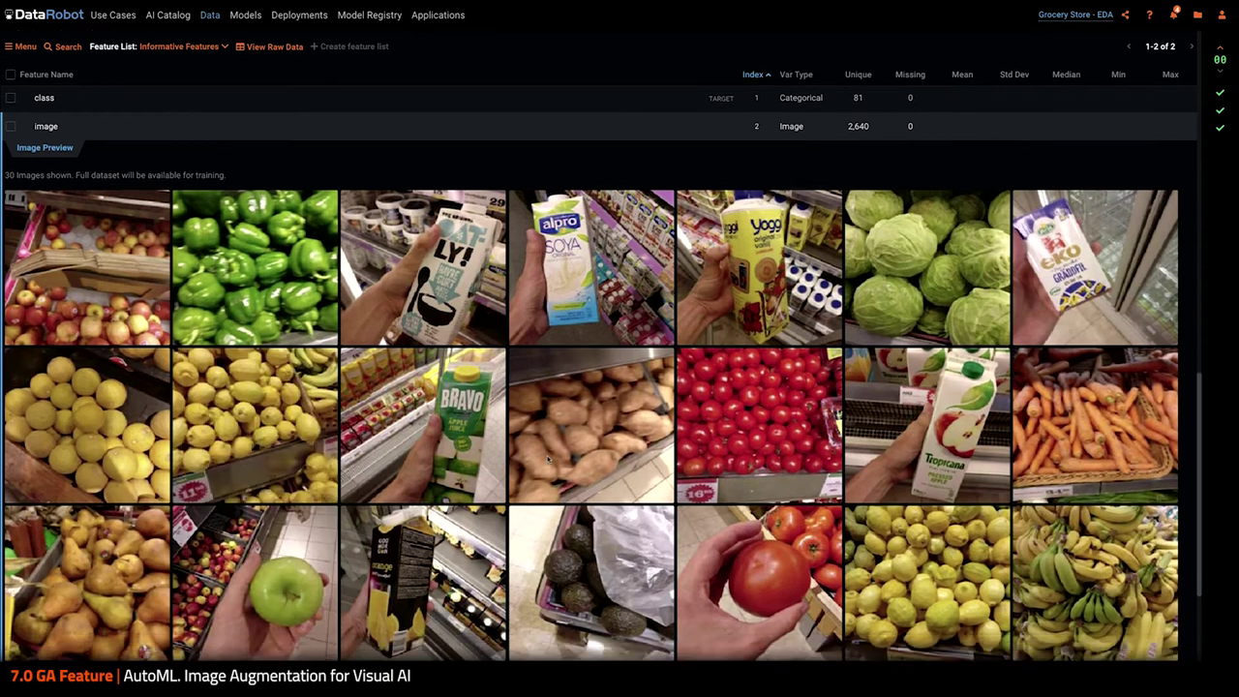
pyautogui.scroll(-1, 548, 459)
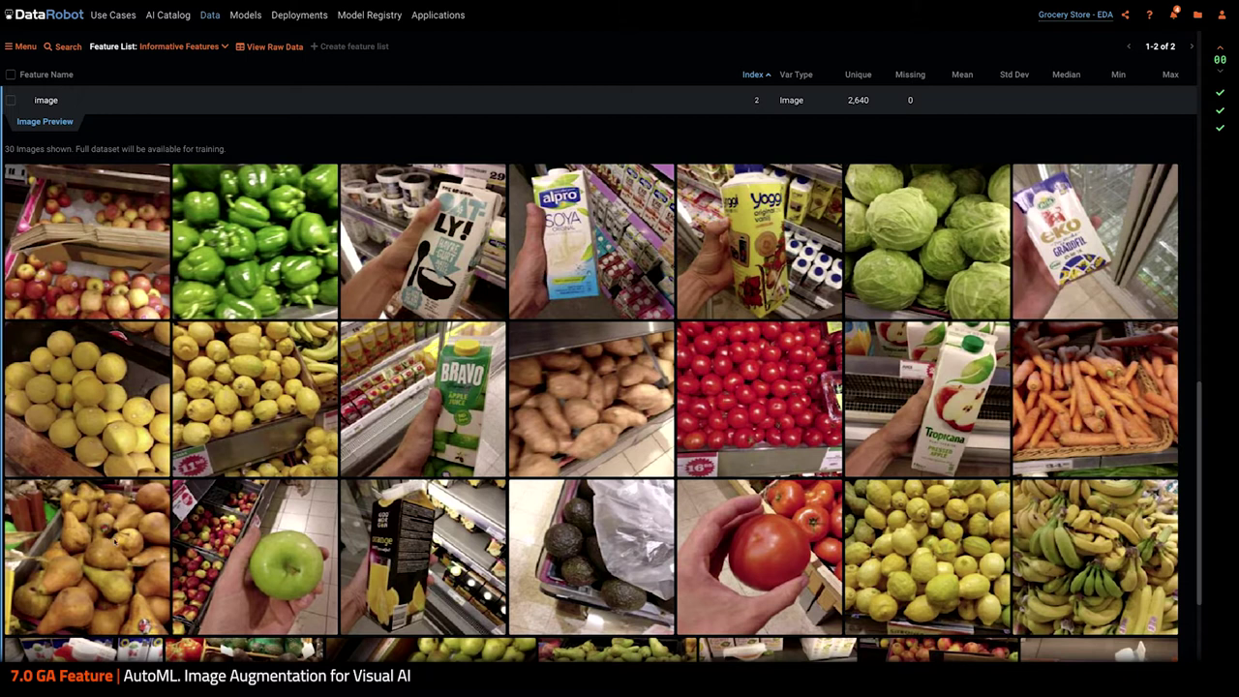
pyautogui.scroll(-2, 115, 542)
pyautogui.scroll(-2, 279, 597)
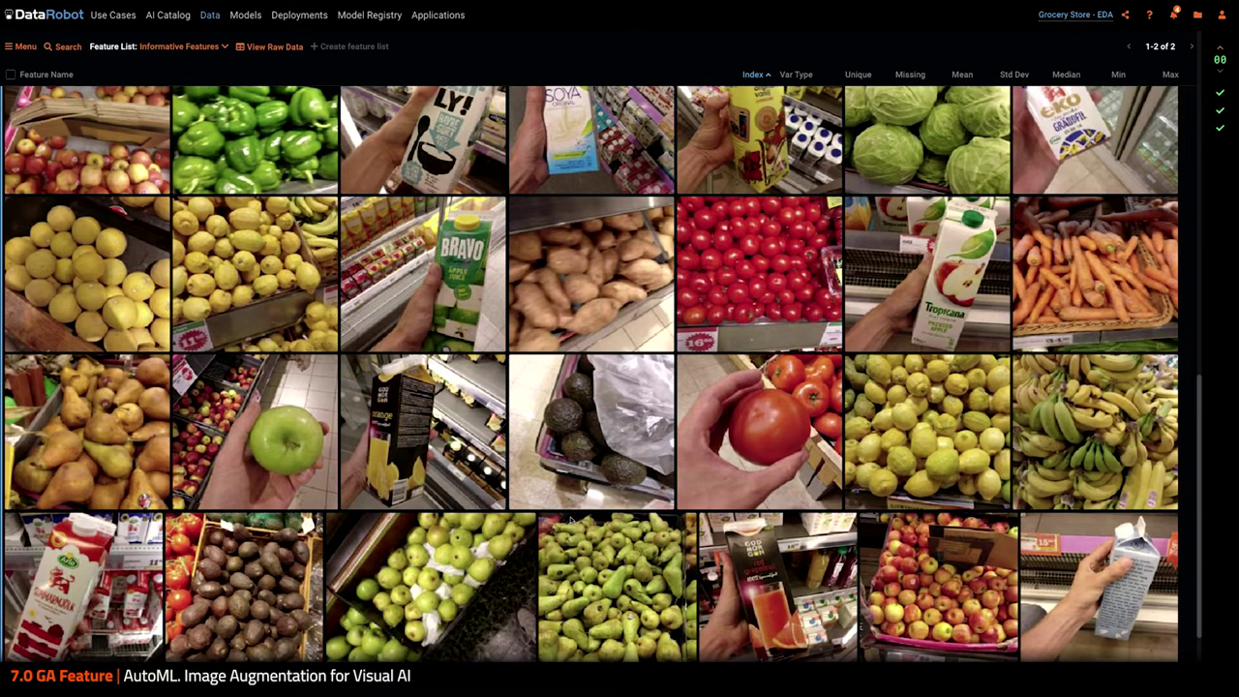
pyautogui.scroll(10, 571, 521)
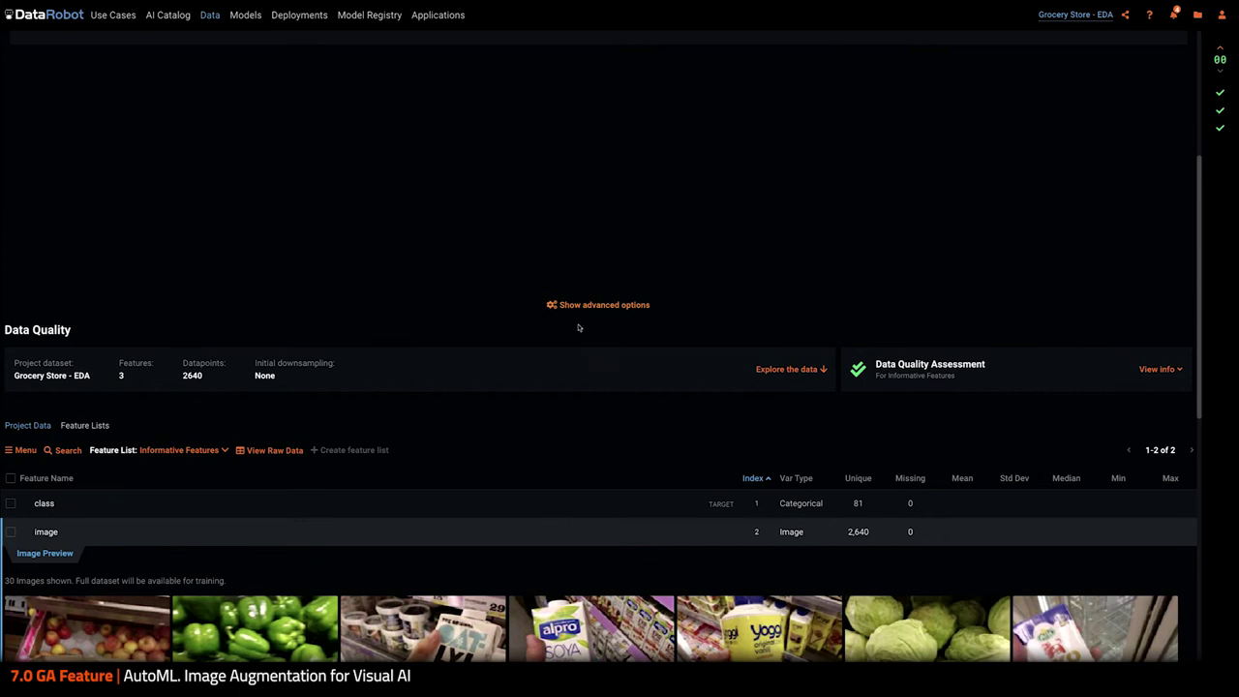
# - Turn on Image Augmentation in the advanced options' Image Augmentation settings
pyautogui.click(576, 305)
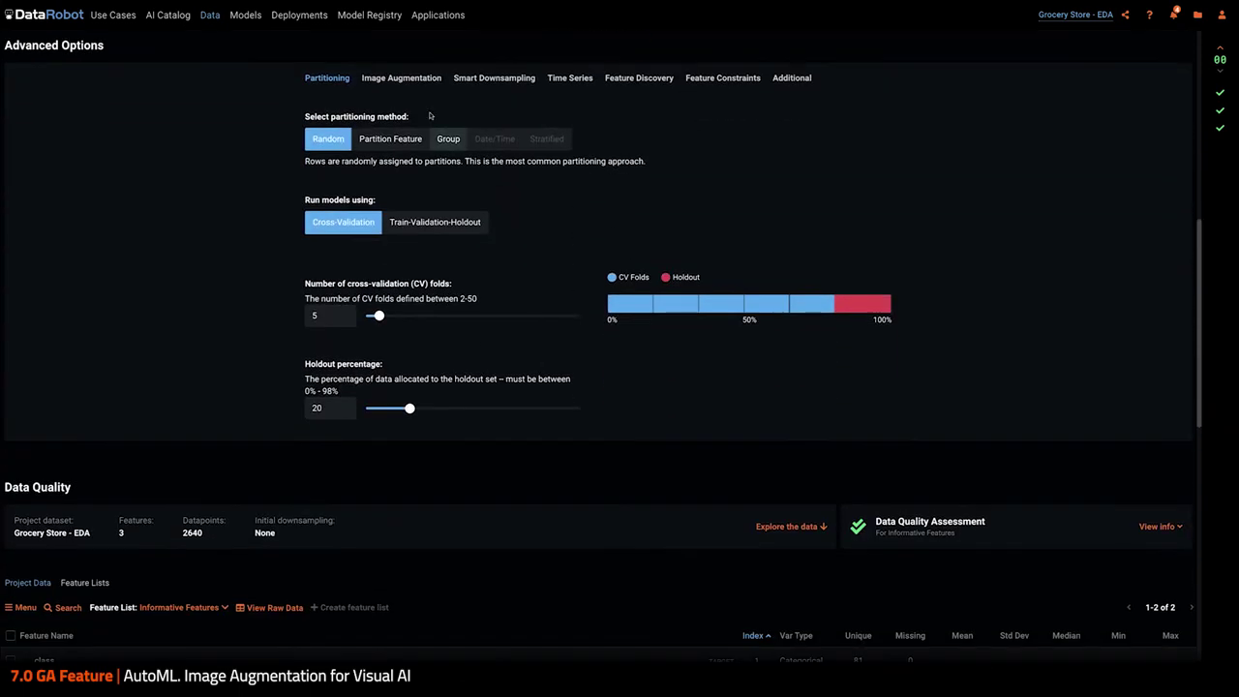
pyautogui.click(397, 80)
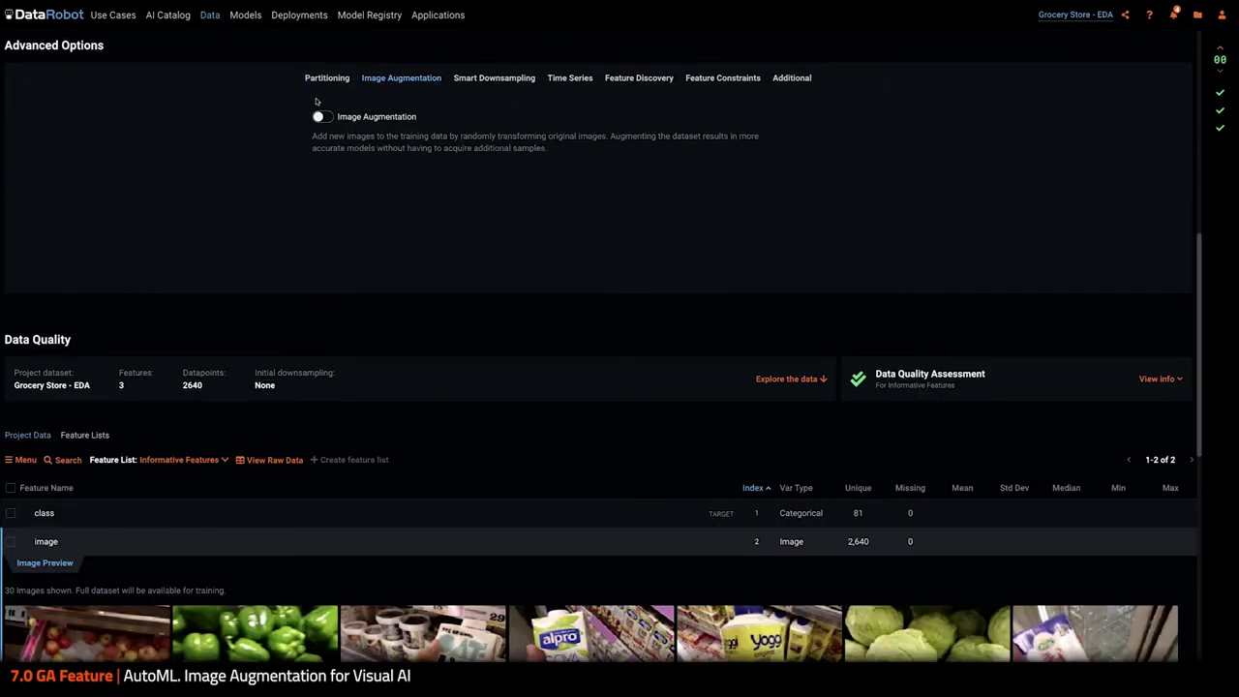
pyautogui.click(320, 117)
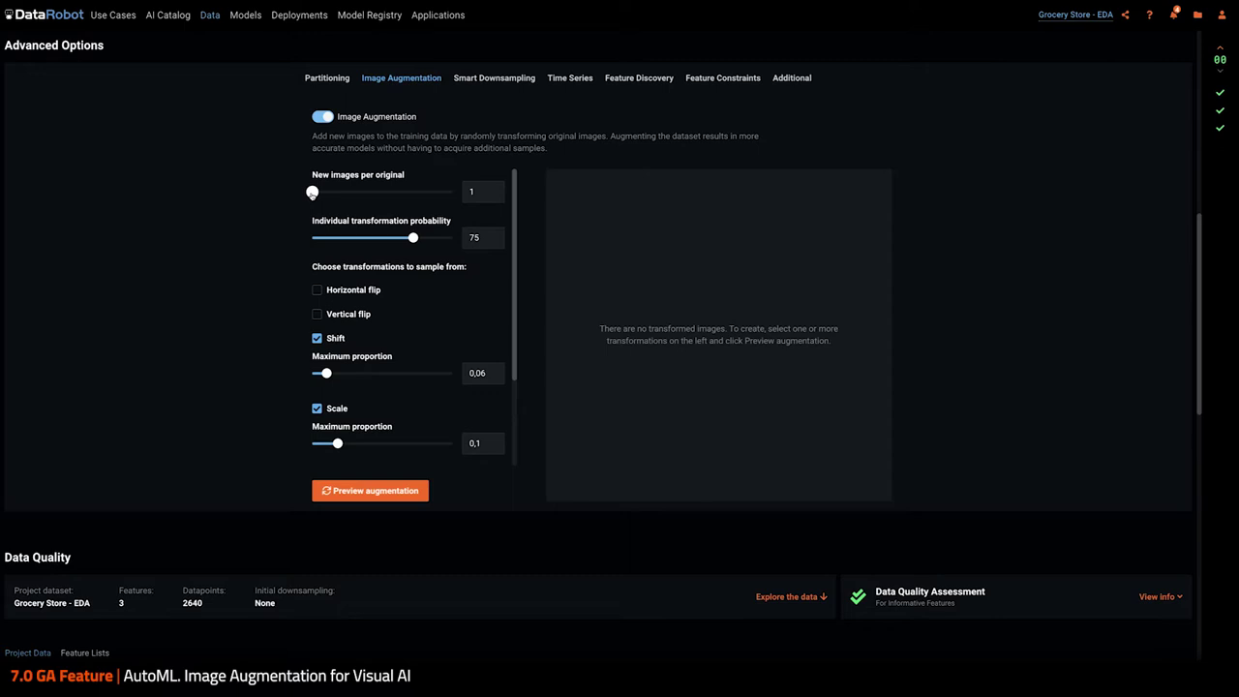
# - Set New images per original to 36, leaving transformation probability at 75
pyautogui.moveTo(312, 191); pyautogui.dragTo(473, 192)
pyautogui.click(471, 237)
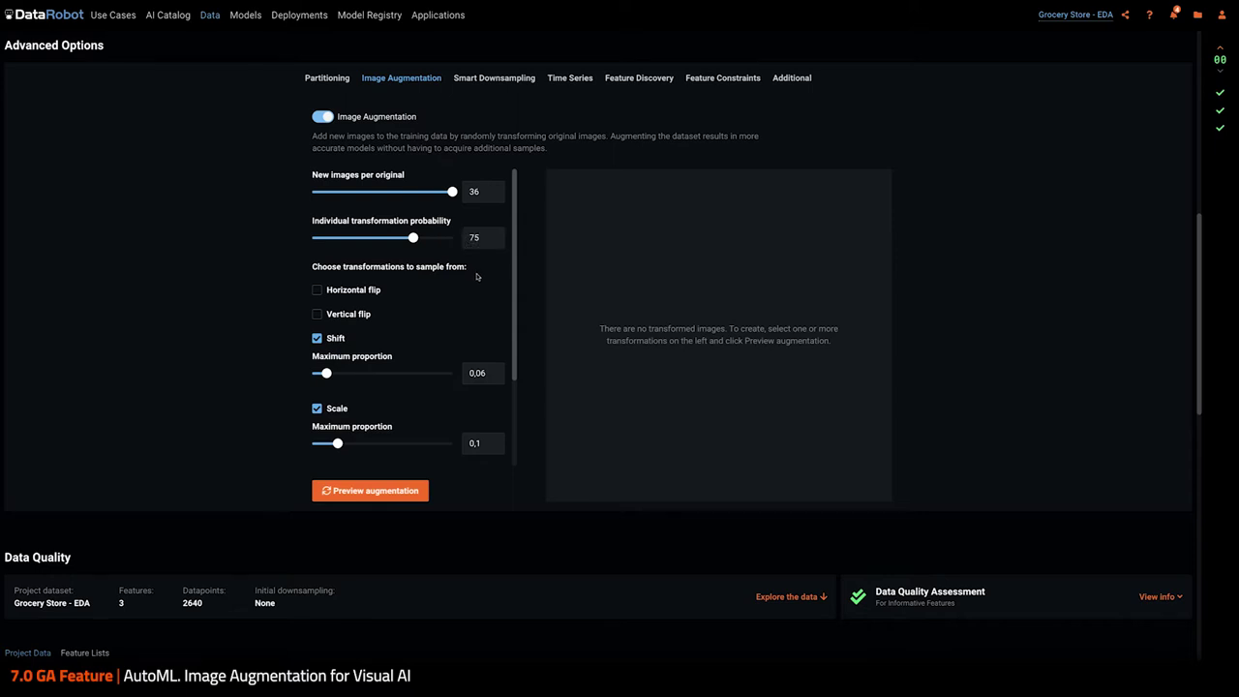
pyautogui.scroll(-1, 395, 285)
pyautogui.scroll(-1, 402, 273)
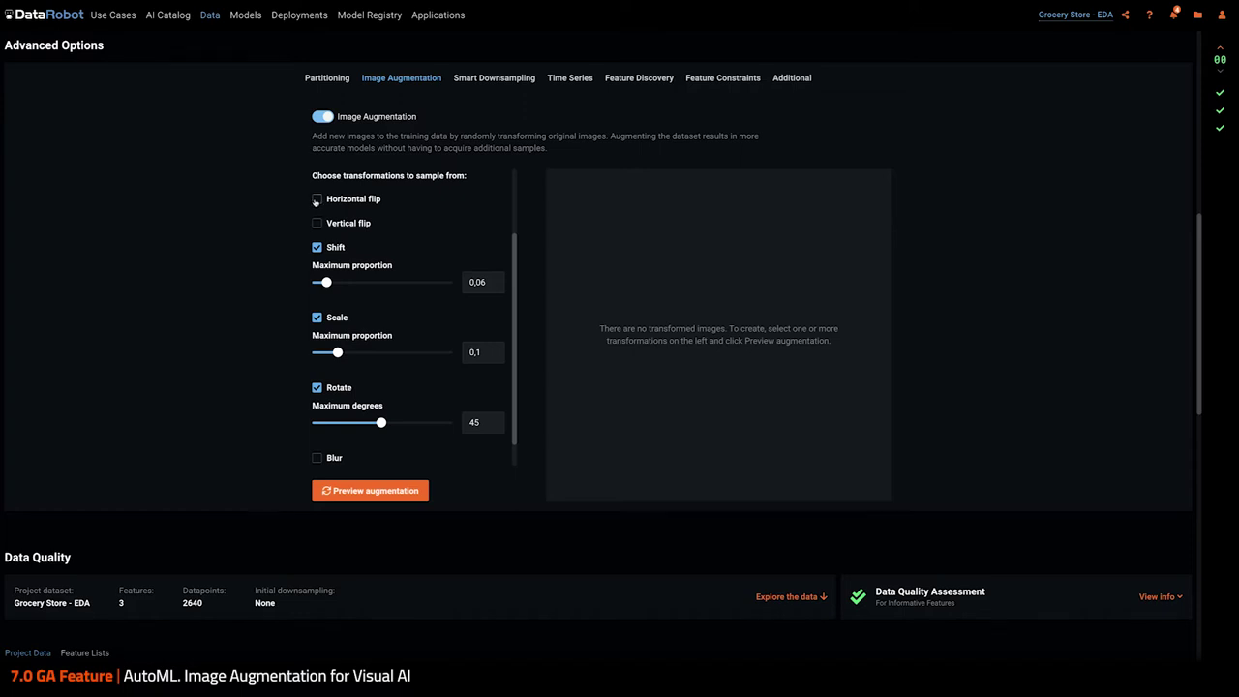
# - Add Horizontal flip and raise Shift's maximum proportion to 0.1
pyautogui.click(317, 200)
pyautogui.moveTo(326, 283); pyautogui.dragTo(339, 282)
pyautogui.click(475, 422)
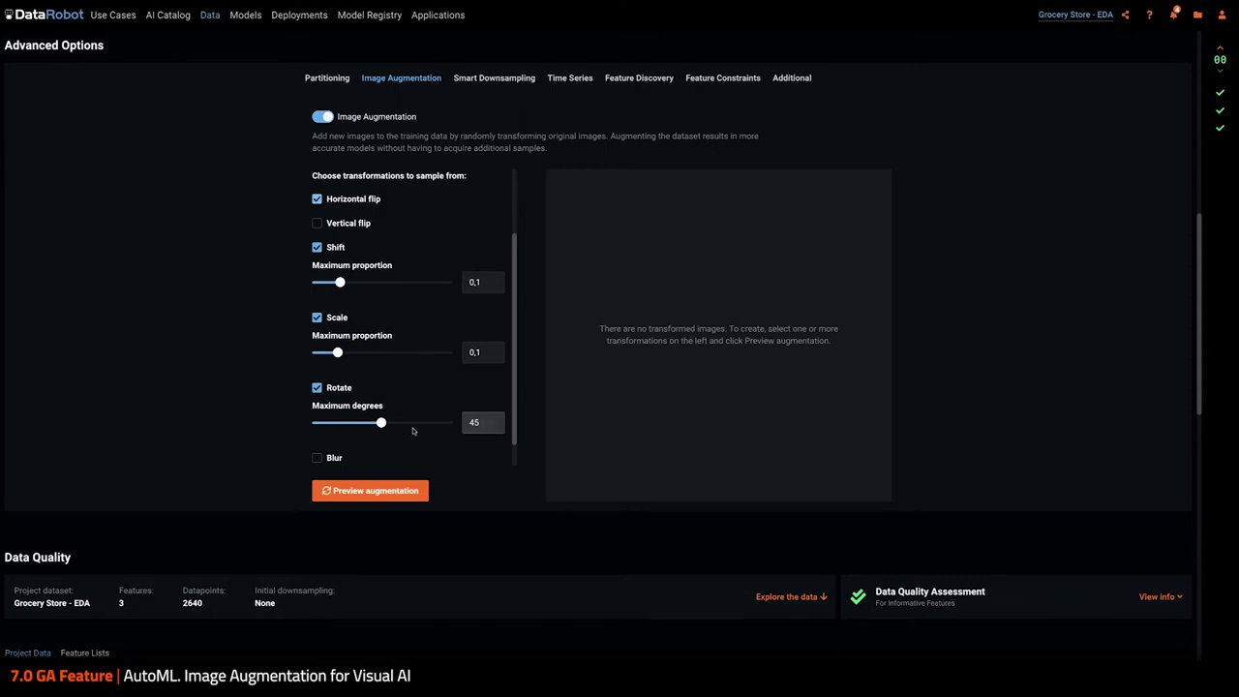
# - Set Rotate to 20 maximum degrees, add Blur with filter size 10, and preview the augmented images
pyautogui.moveTo(382, 423); pyautogui.dragTo(341, 423)
pyautogui.scroll(-1, 238, 407)
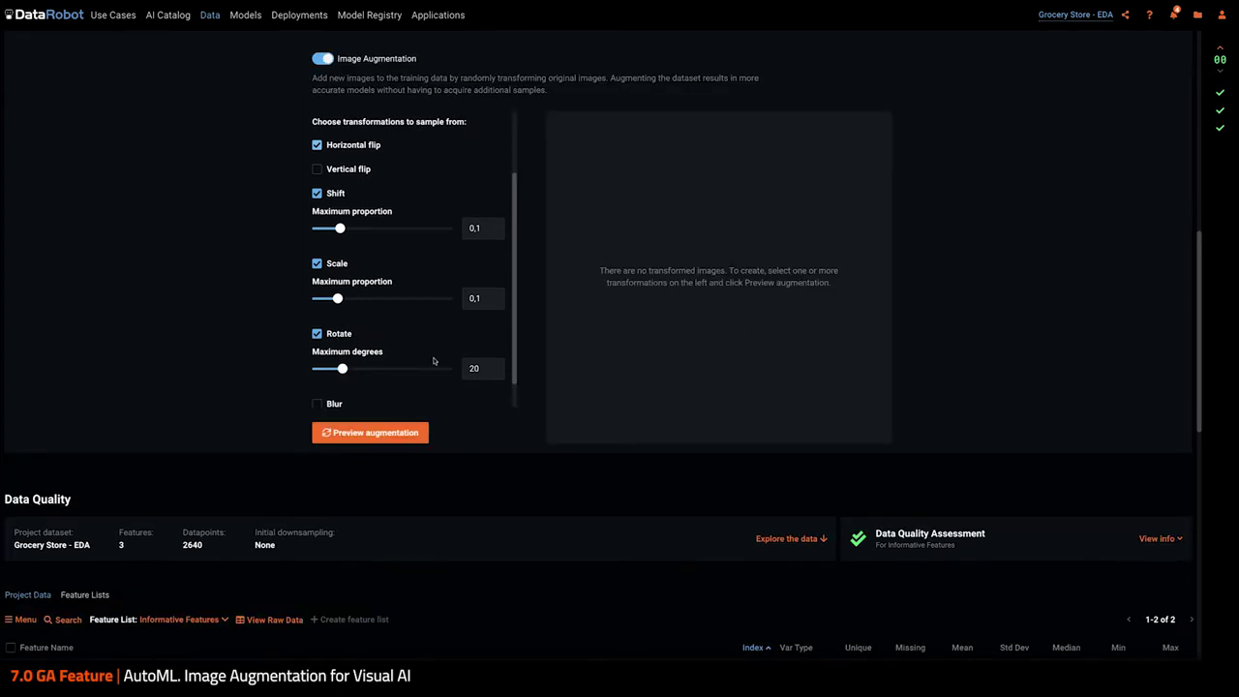
pyautogui.scroll(-1, 433, 361)
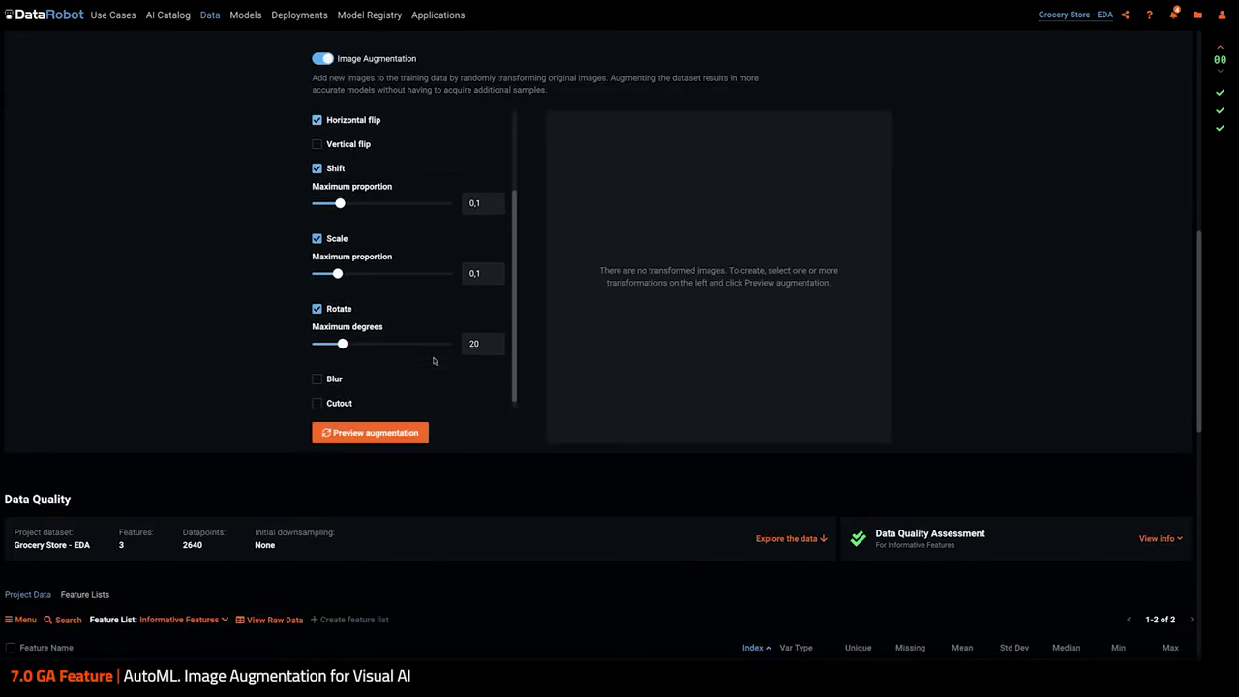
pyautogui.click(318, 373)
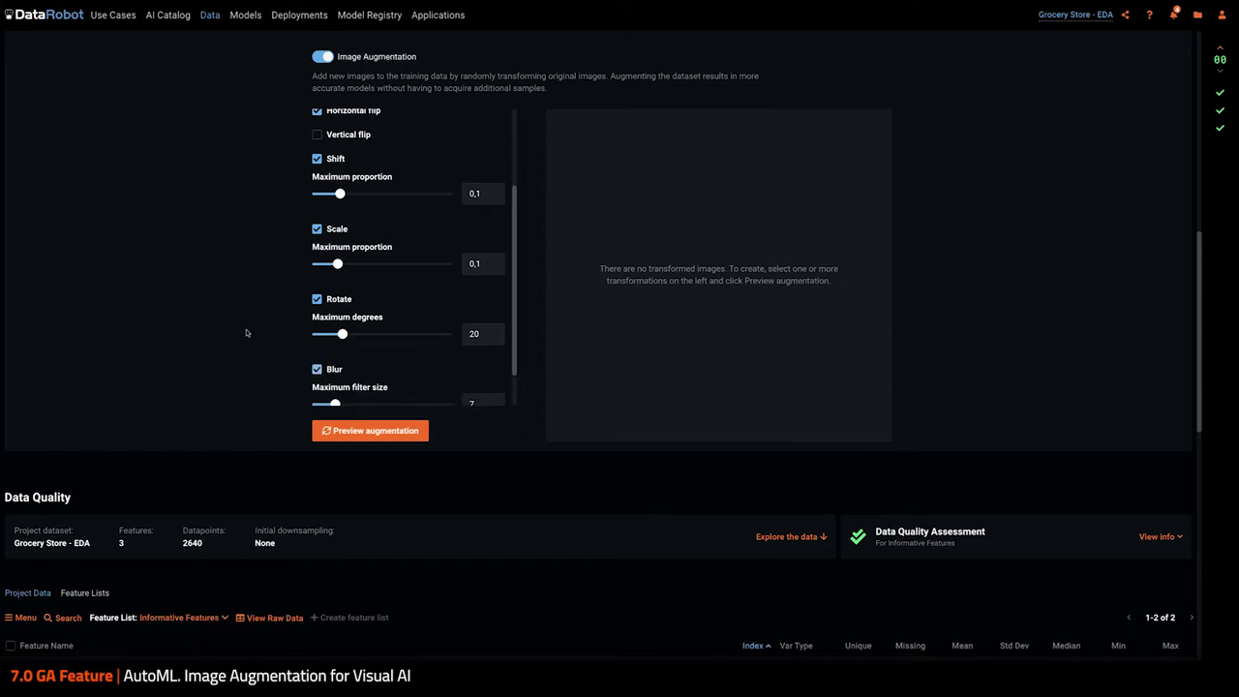
pyautogui.scroll(-1, 246, 329)
pyautogui.scroll(-2, 400, 346)
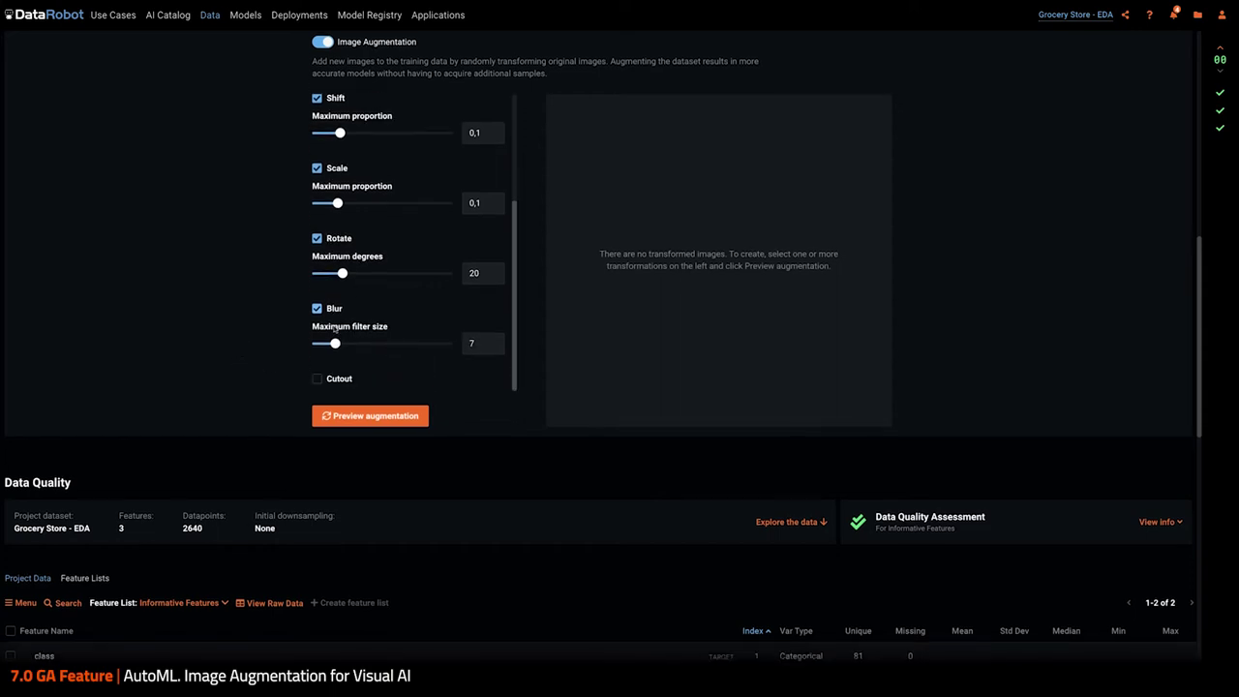
pyautogui.moveTo(335, 344); pyautogui.dragTo(350, 344)
pyautogui.click(377, 418)
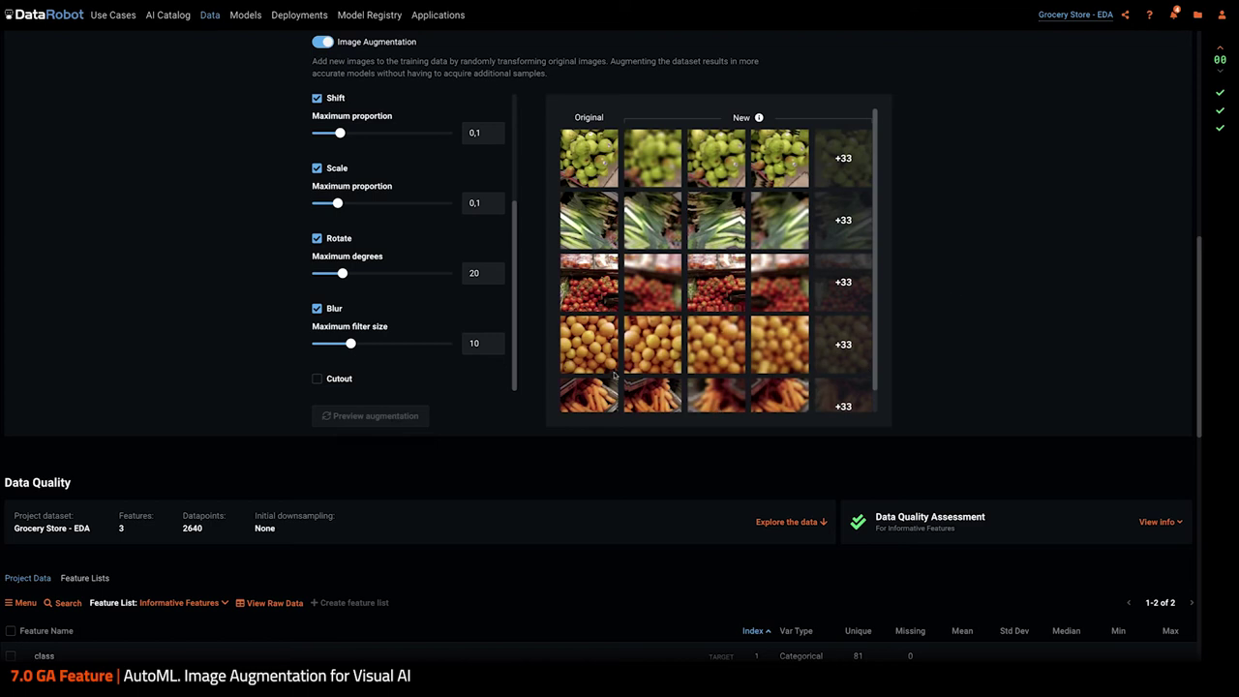
pyautogui.scroll(3, 776, 374)
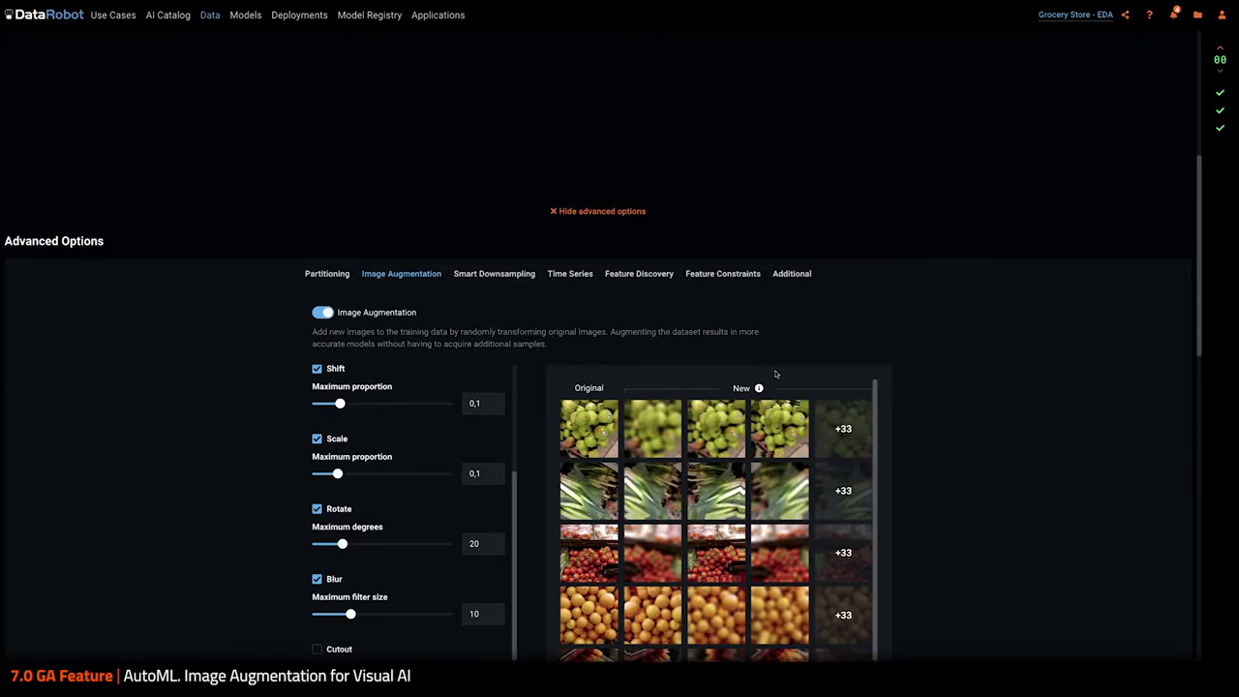
# - Scroll up the Leaderboard to the augmented Keras model scoring 0.9506 cross-validation
pyautogui.scroll(5, 776, 373)
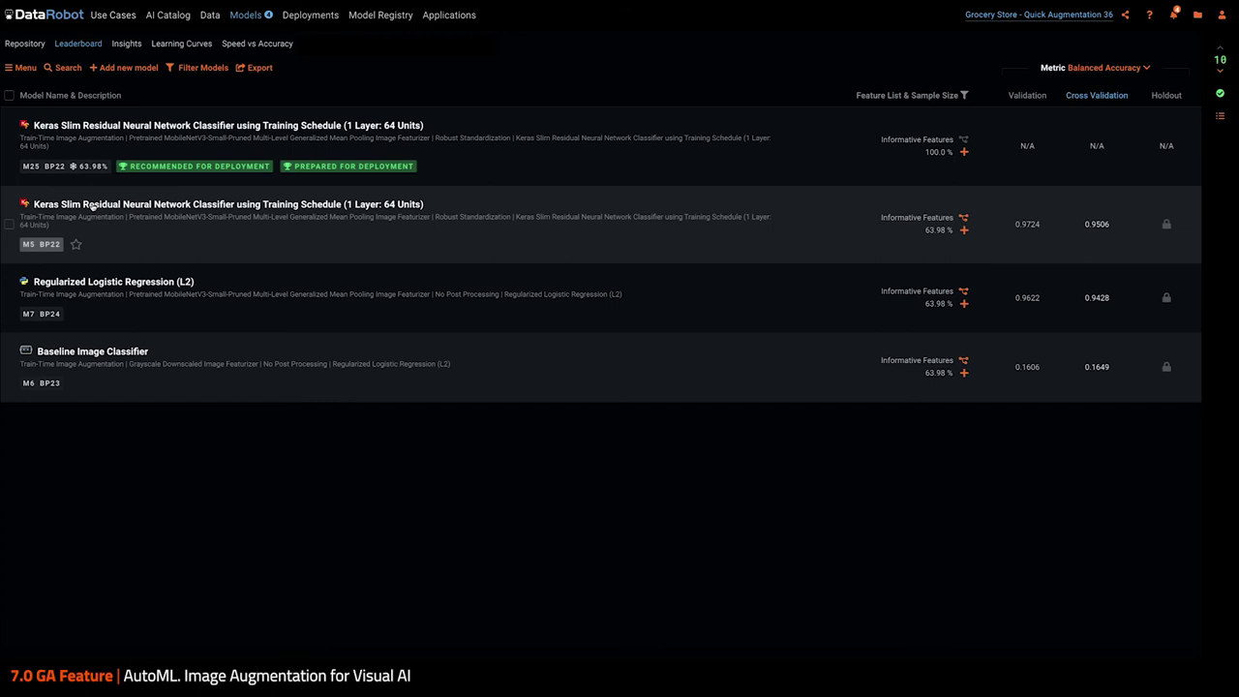
# - Open Advanced Tuning for the M5 Keras Slim Residual Neural Network model
pyautogui.click(91, 206)
pyautogui.moveTo(41, 198)
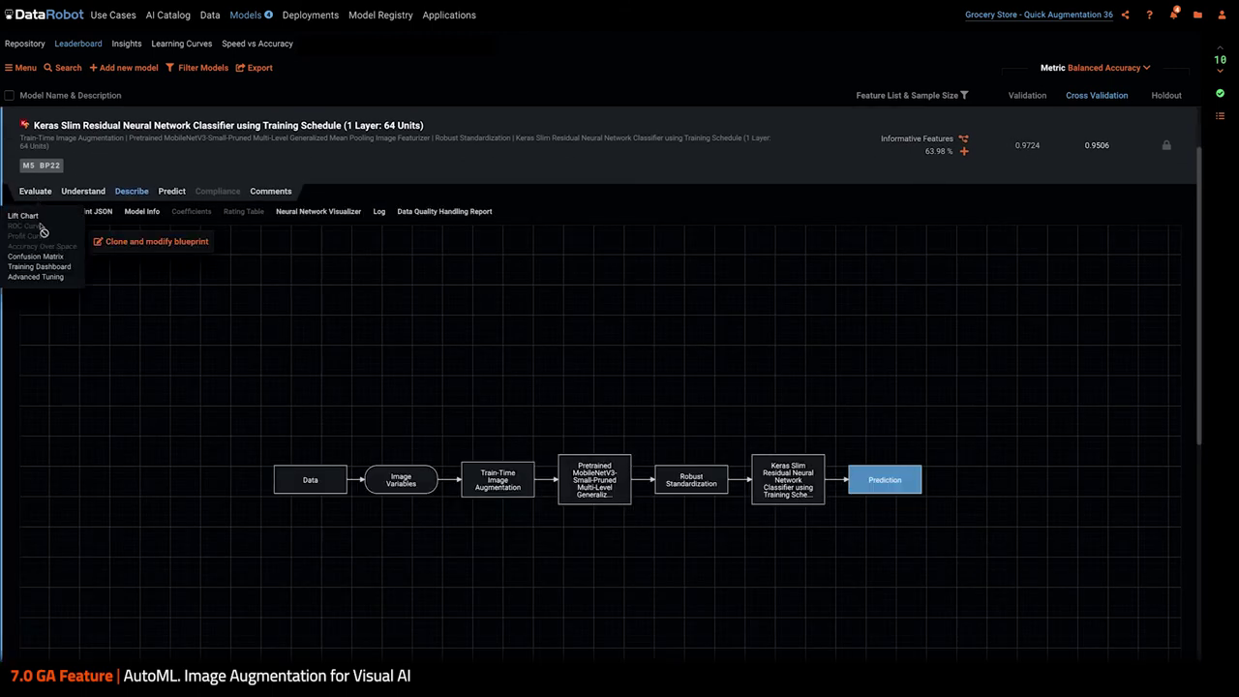
pyautogui.click(43, 277)
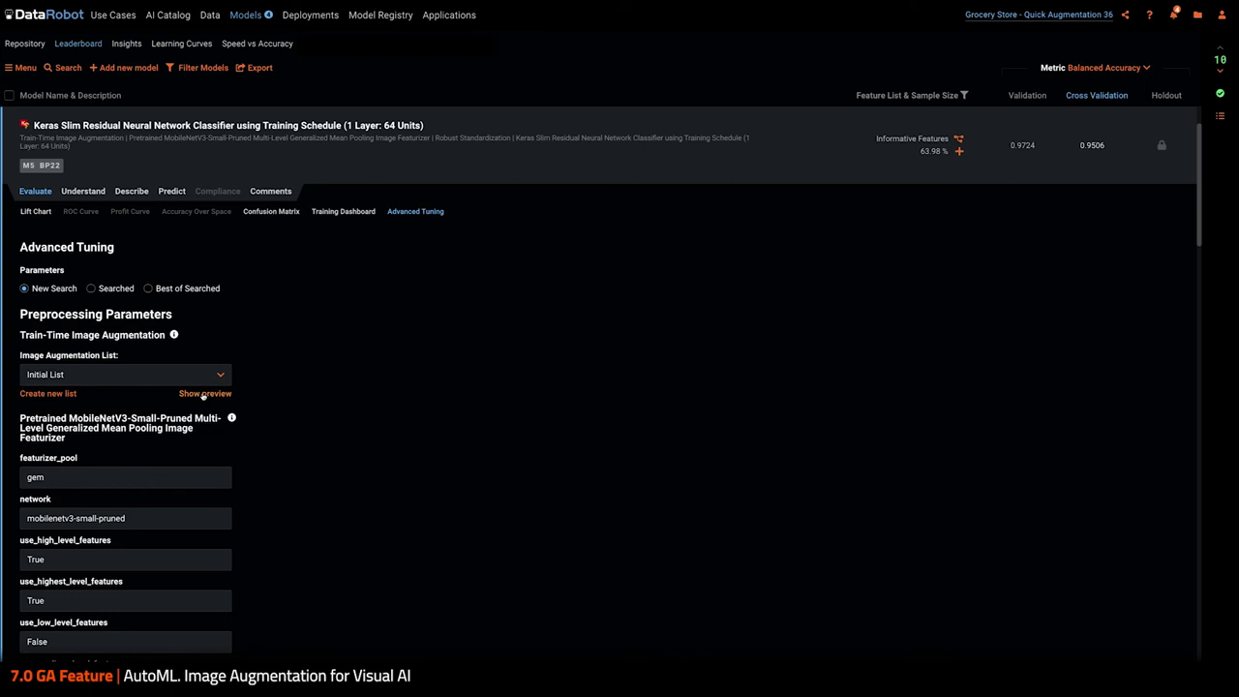
# - Preview the Initial List augmentations, then switch the Image Augmentation List to No Augmentation
pyautogui.click(176, 394)
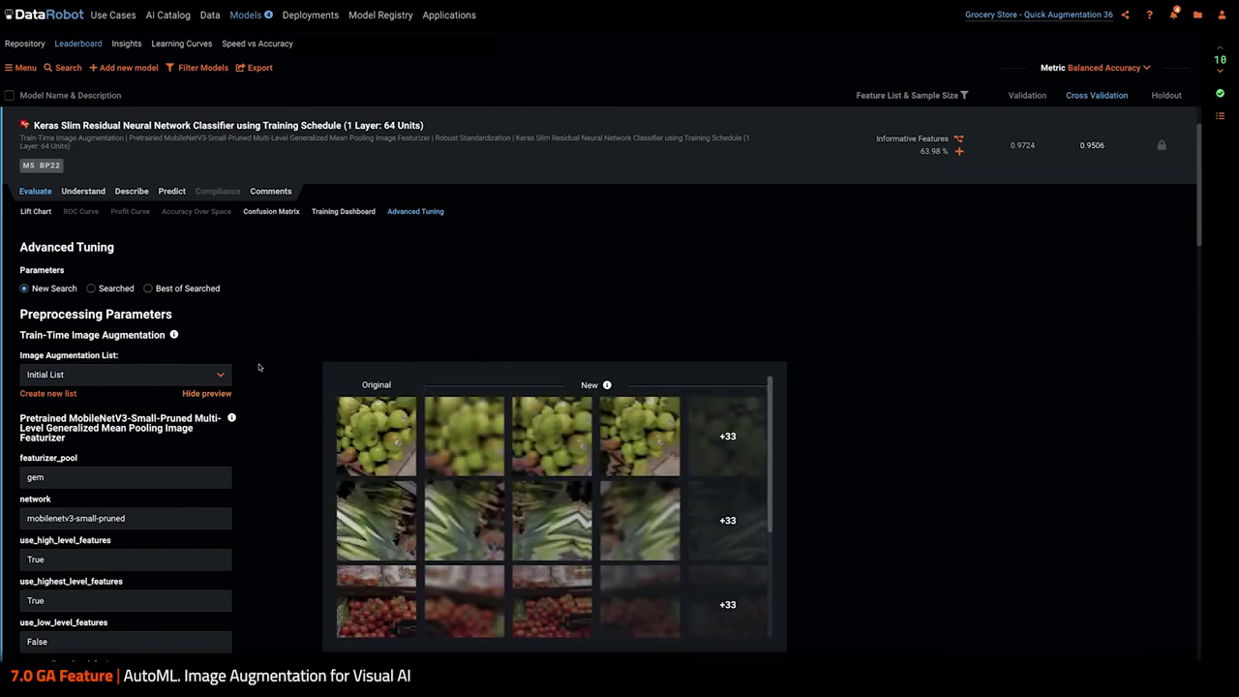
pyautogui.click(220, 377)
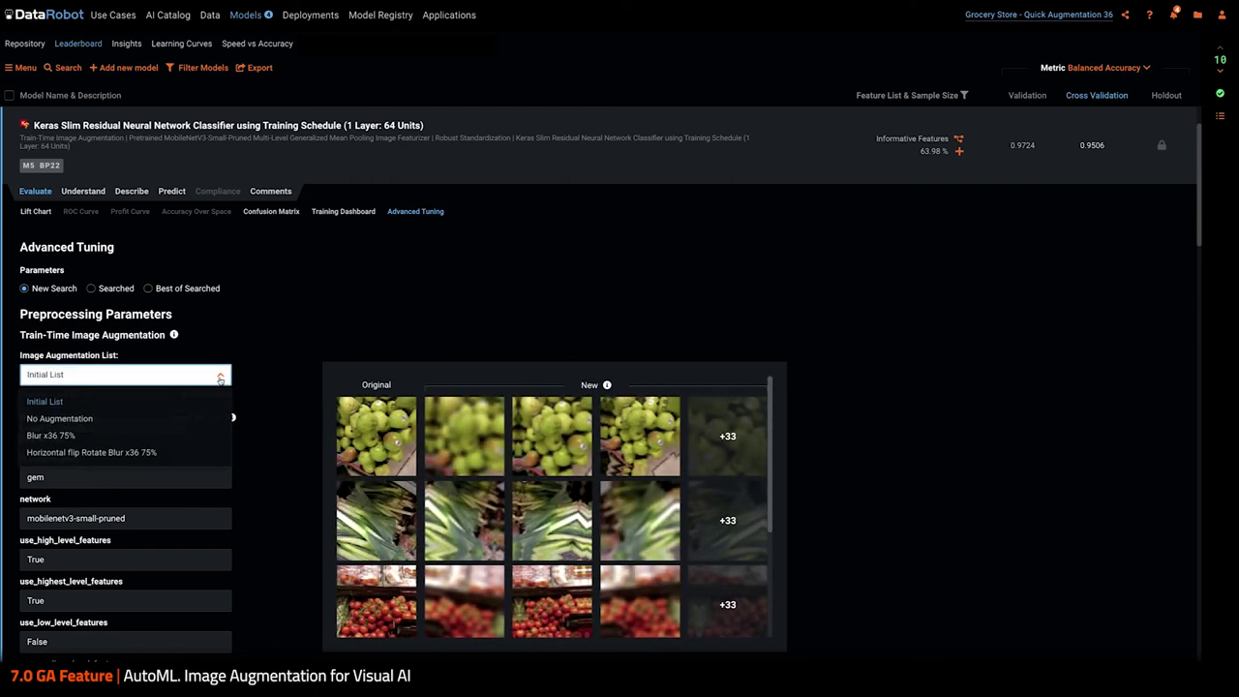
pyautogui.click(85, 420)
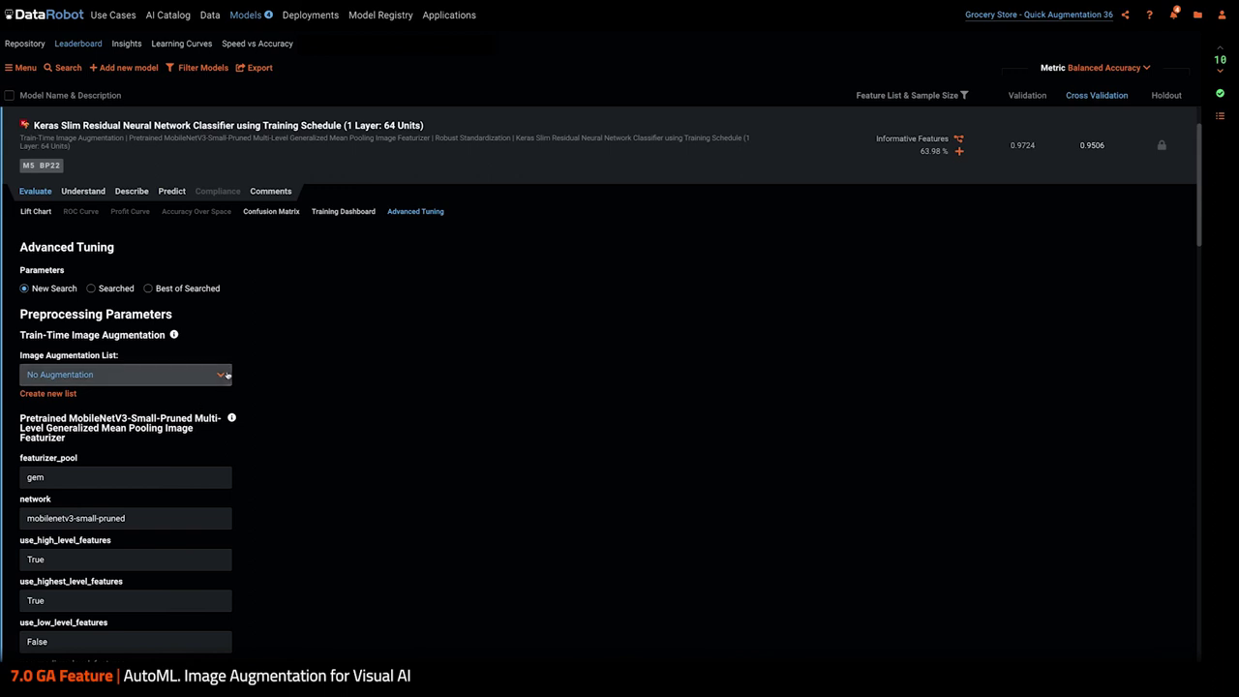
# - Build a new list without Horizontal flip and Shift, saved as 'Scale Rotate Blur x36 75%'
pyautogui.click(57, 395)
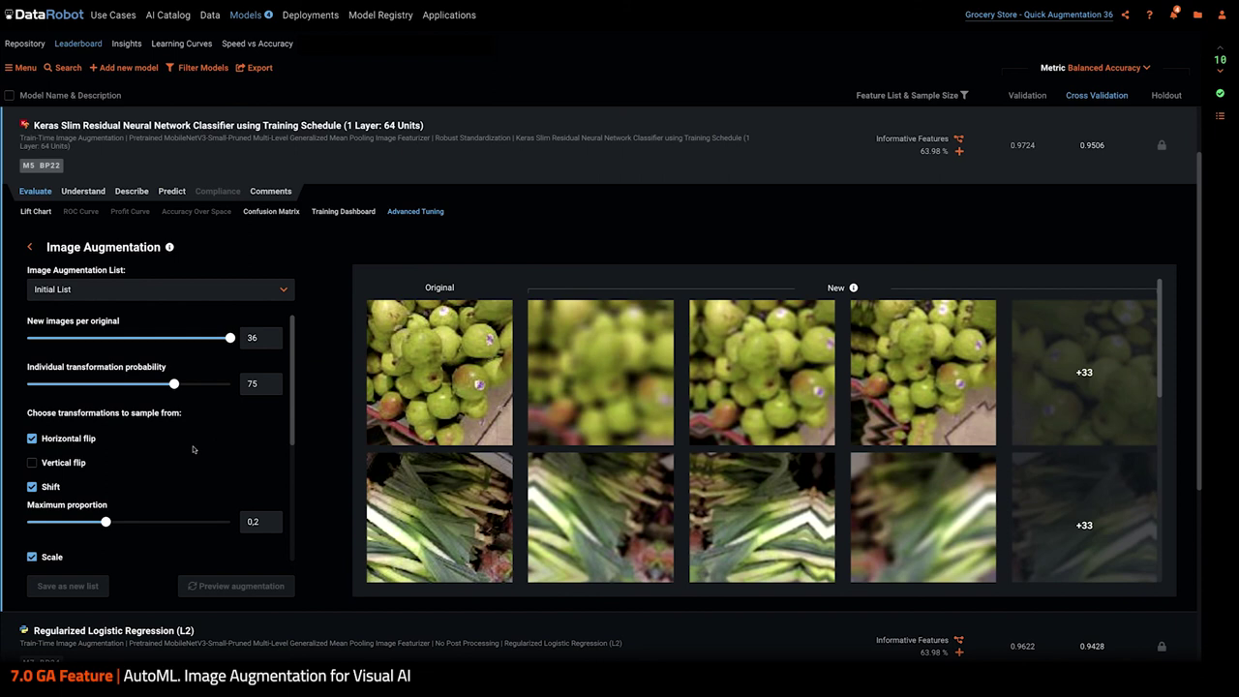
pyautogui.click(32, 439)
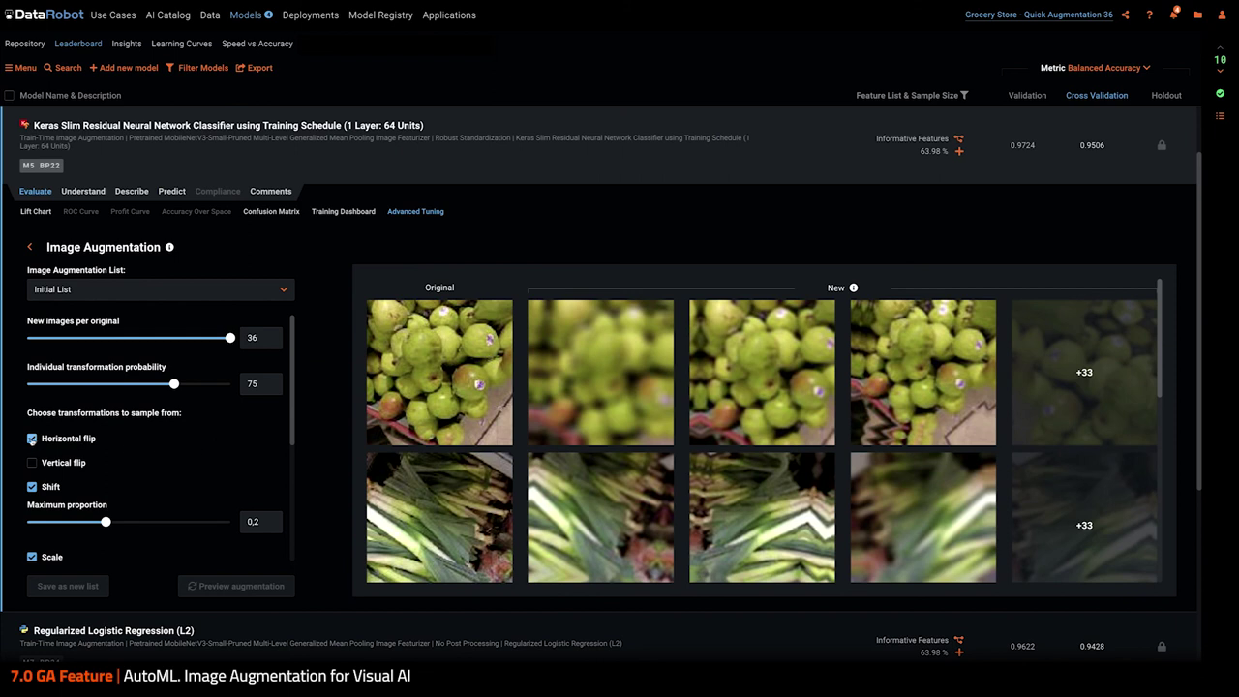
pyautogui.click(34, 487)
pyautogui.click(221, 586)
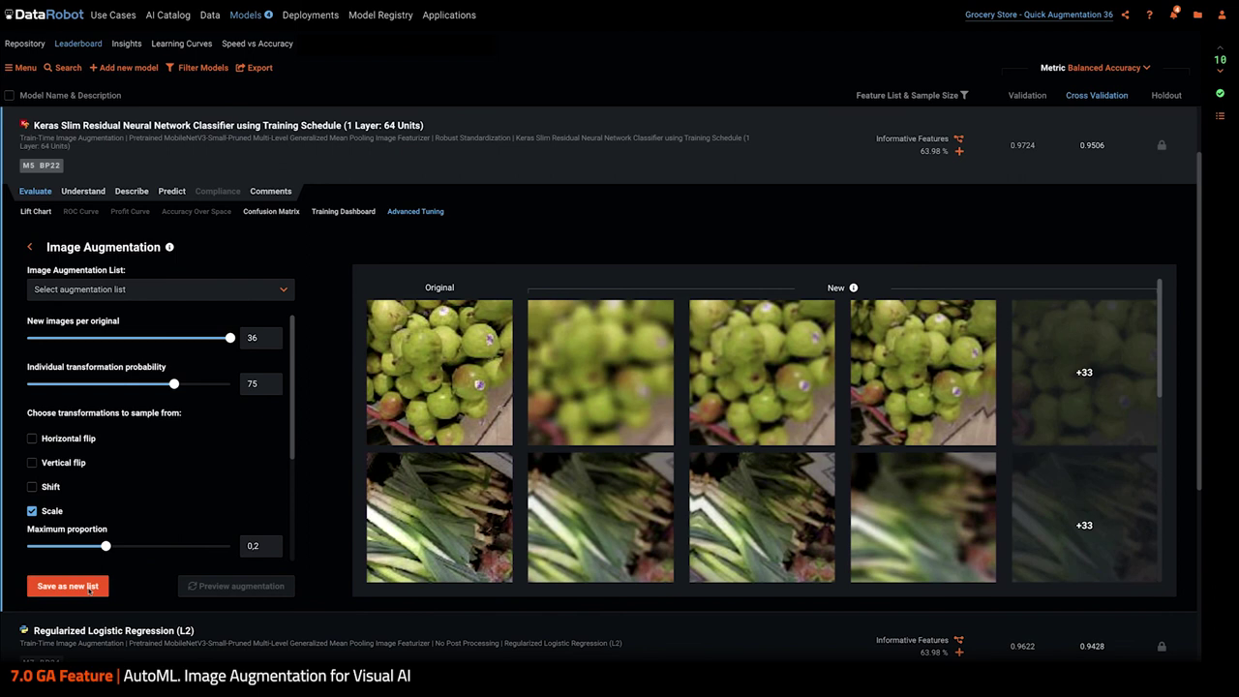
pyautogui.click(106, 588)
pyautogui.click(492, 403)
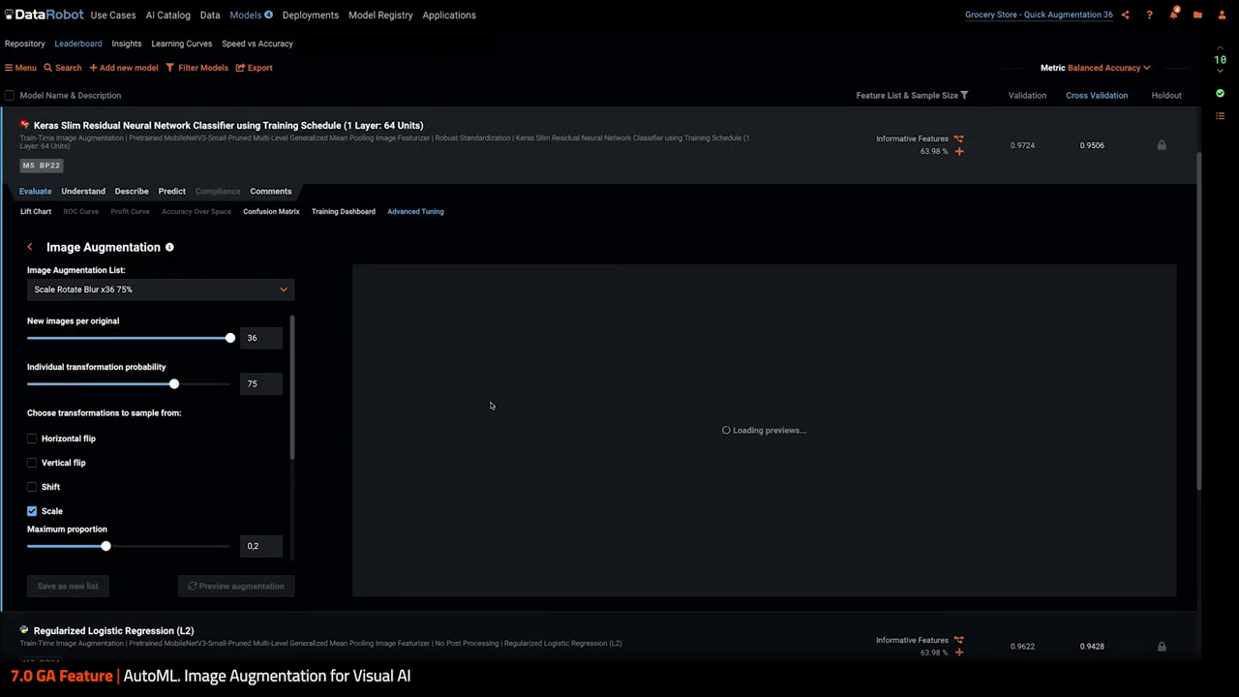
# - Tune M5 with the Scale Rotate Blur x36 75% augmentation list, queuing the new Keras model, then collapse the M5 row
pyautogui.click(29, 247)
pyautogui.click(111, 375)
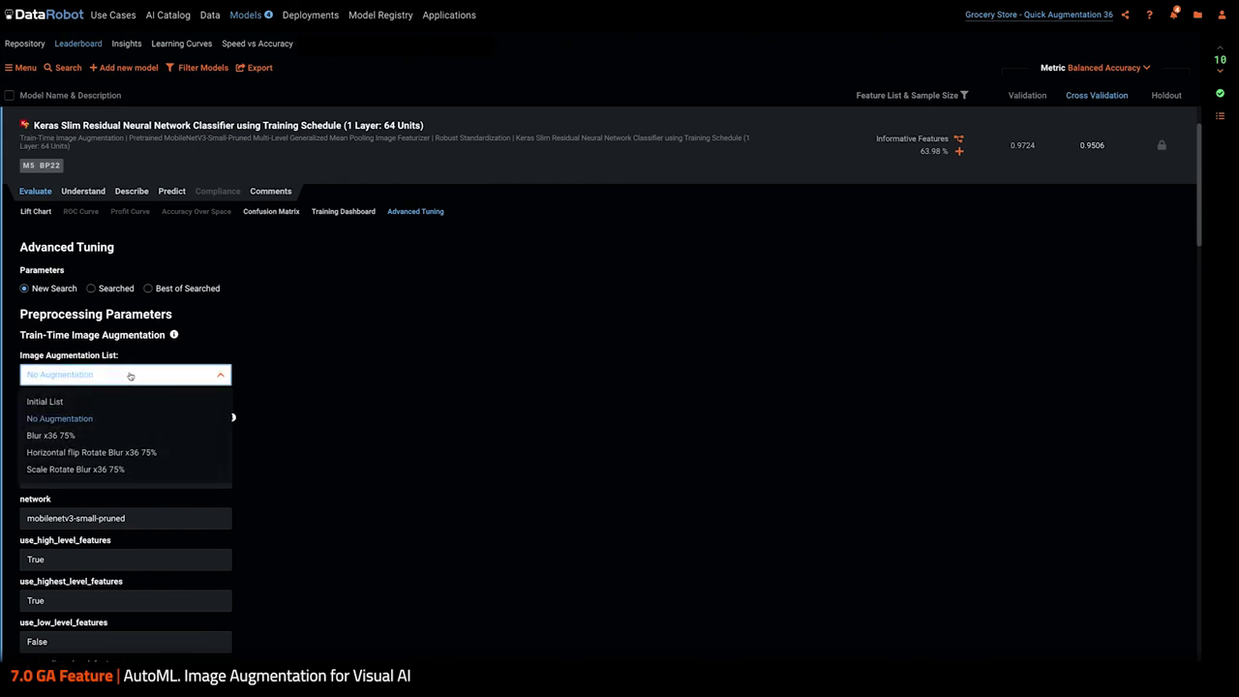
pyautogui.click(101, 470)
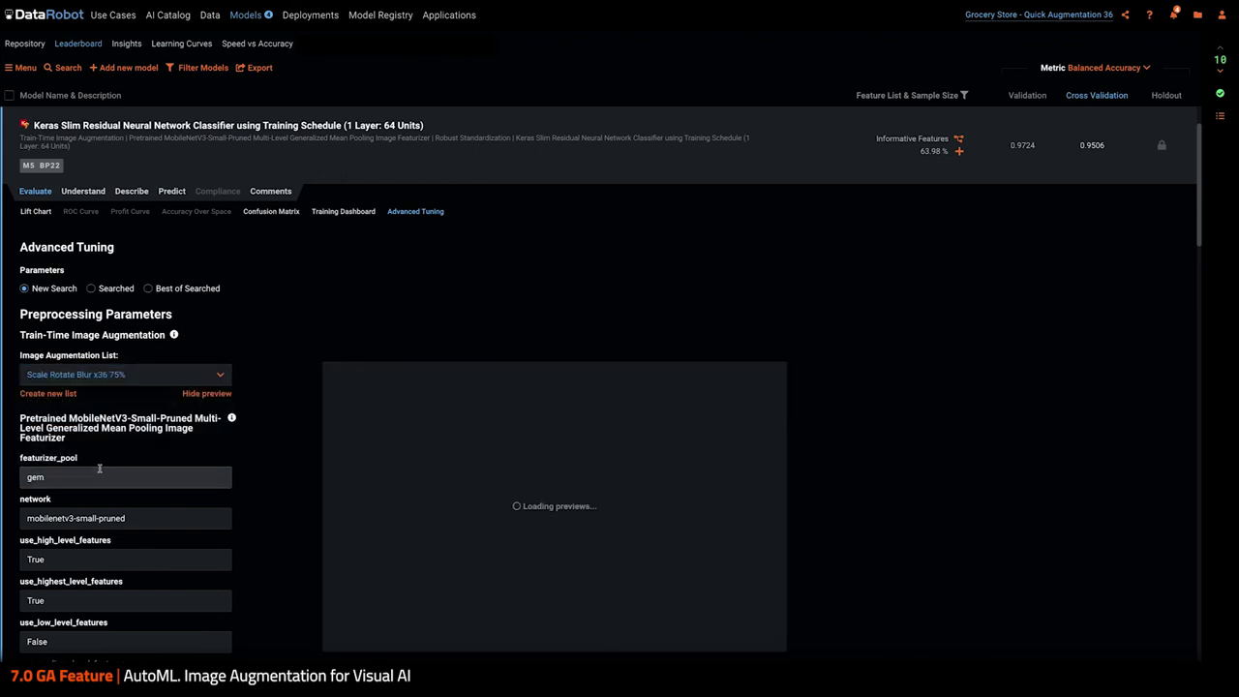
pyautogui.scroll(-20, 242, 456)
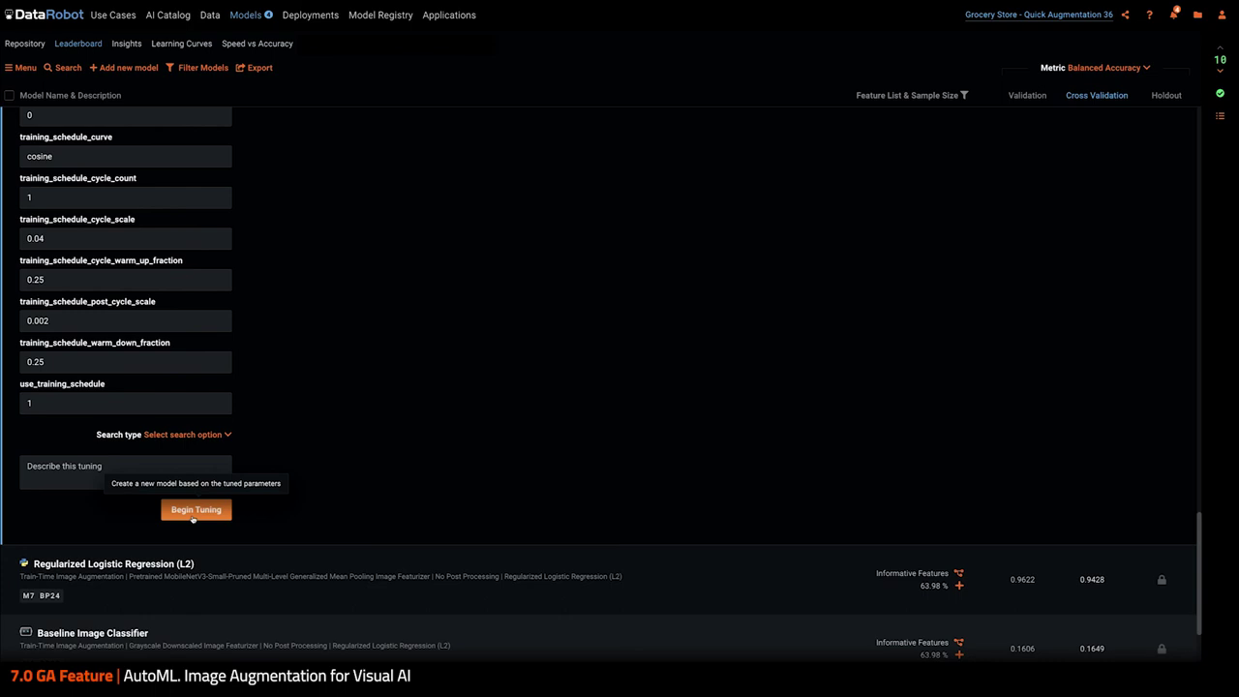
pyautogui.click(193, 513)
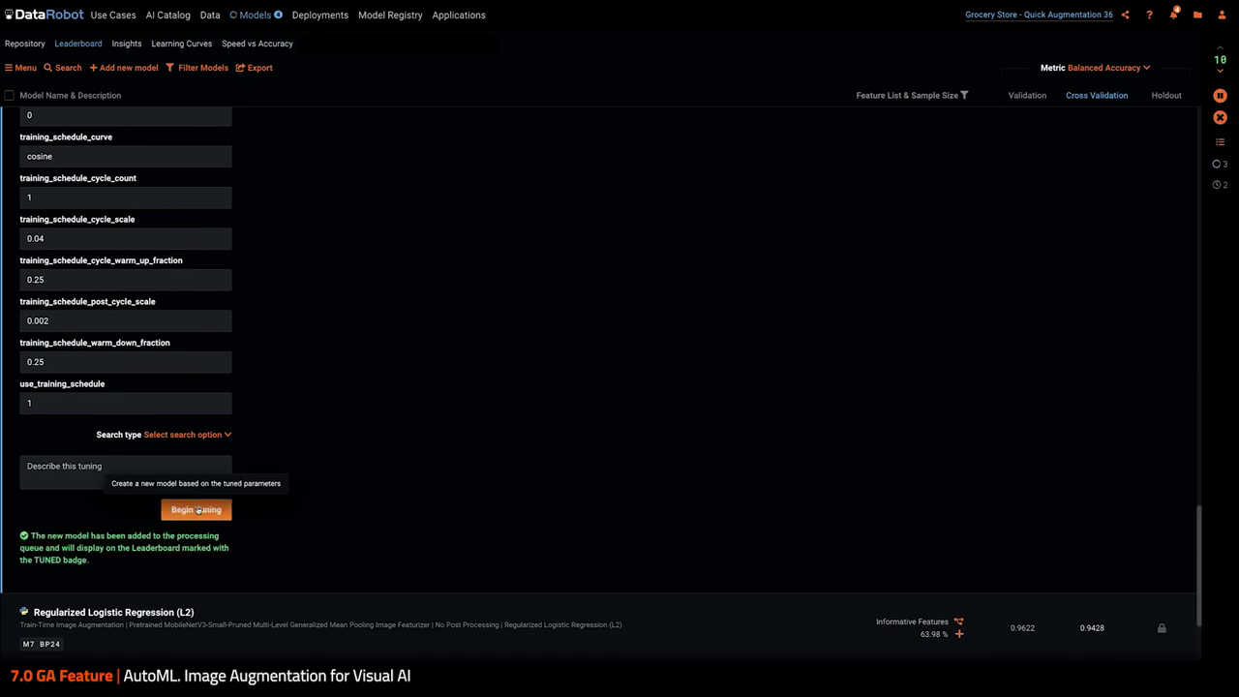
pyautogui.scroll(20, 199, 507)
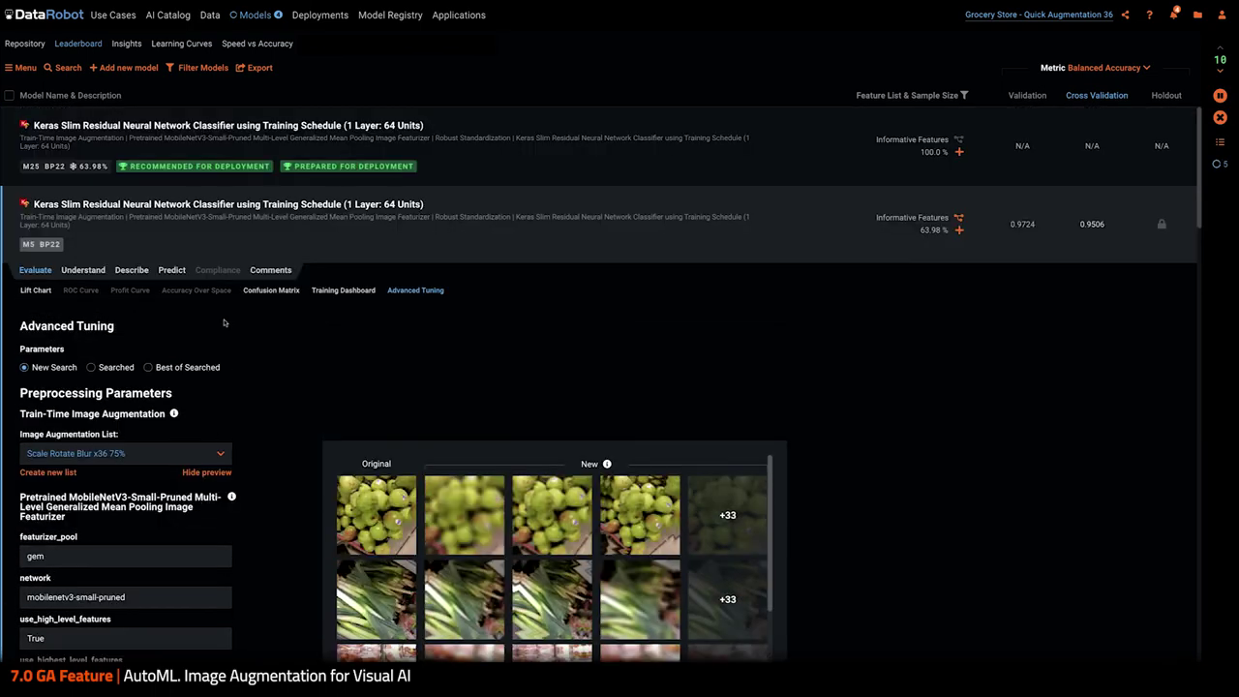
pyautogui.click(206, 233)
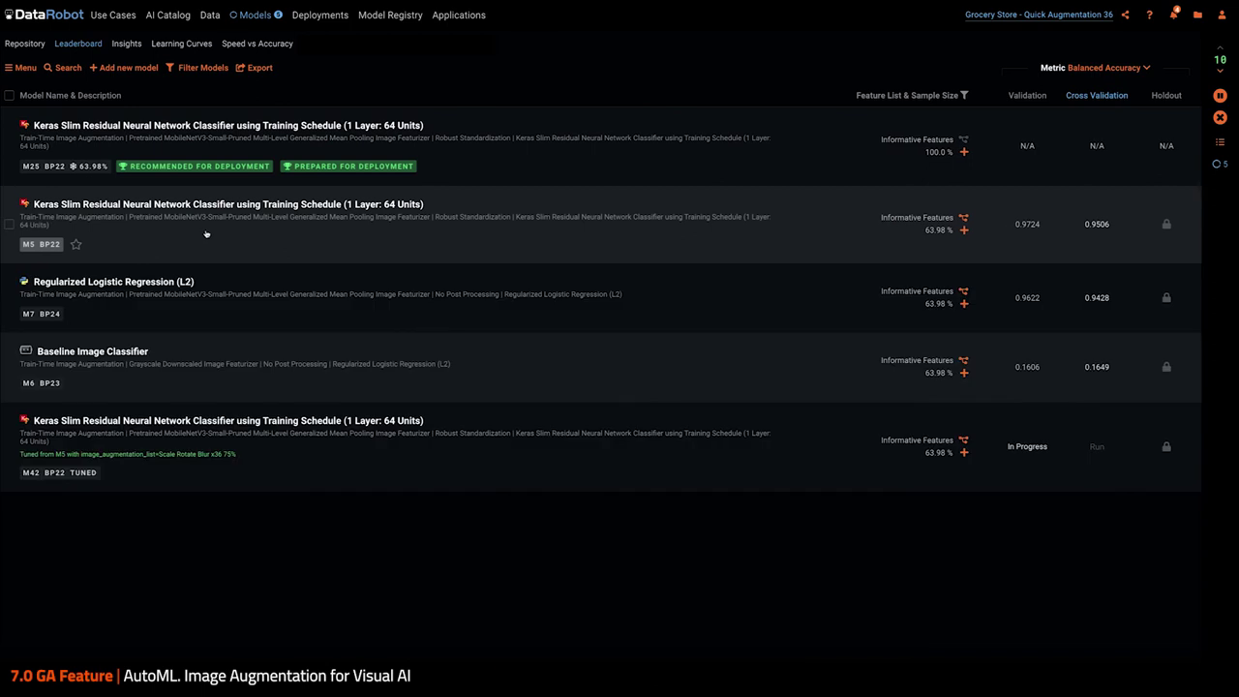